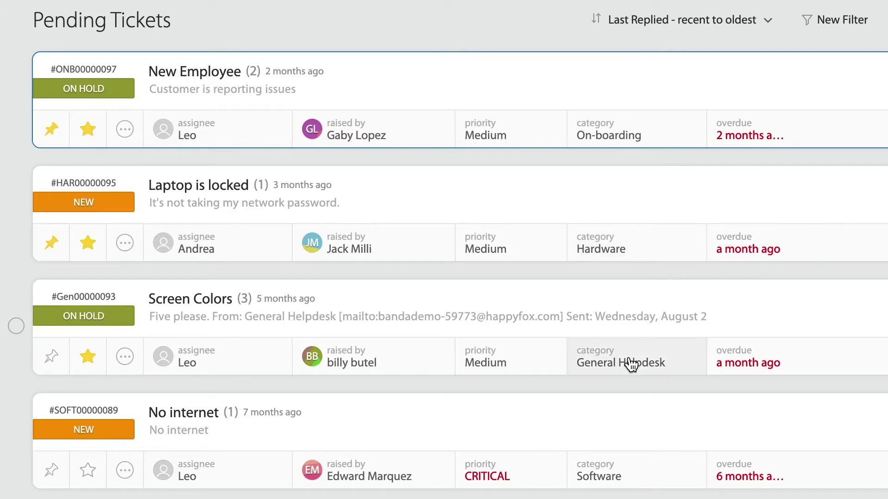
# - Go to the Categories admin page through the Tickets menu's Manage section
pyautogui.click(631, 365)
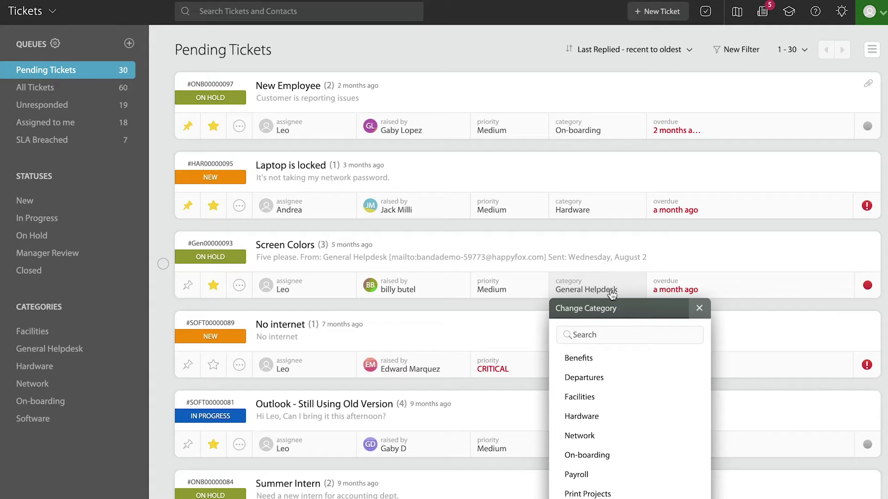
pyautogui.click(700, 308)
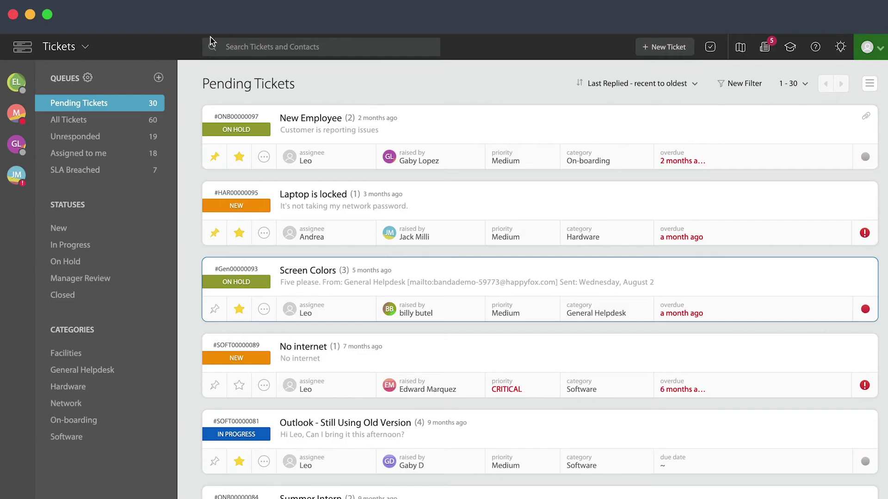
pyautogui.click(86, 49)
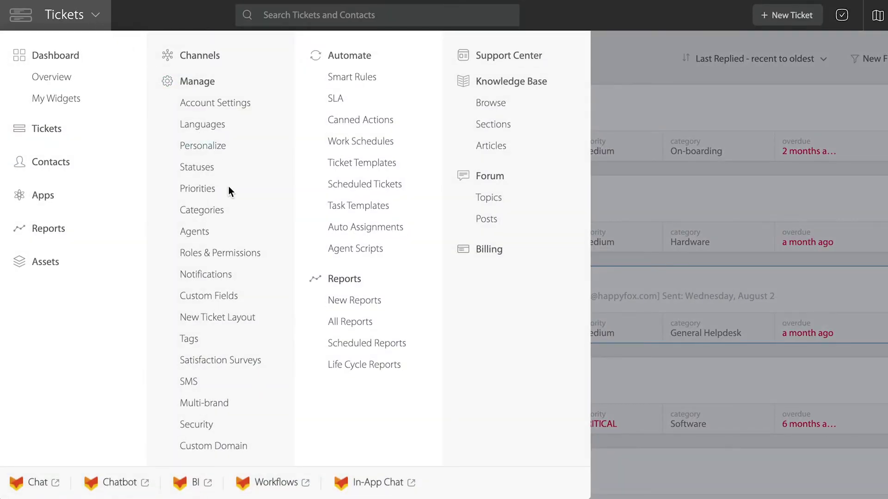
pyautogui.click(220, 216)
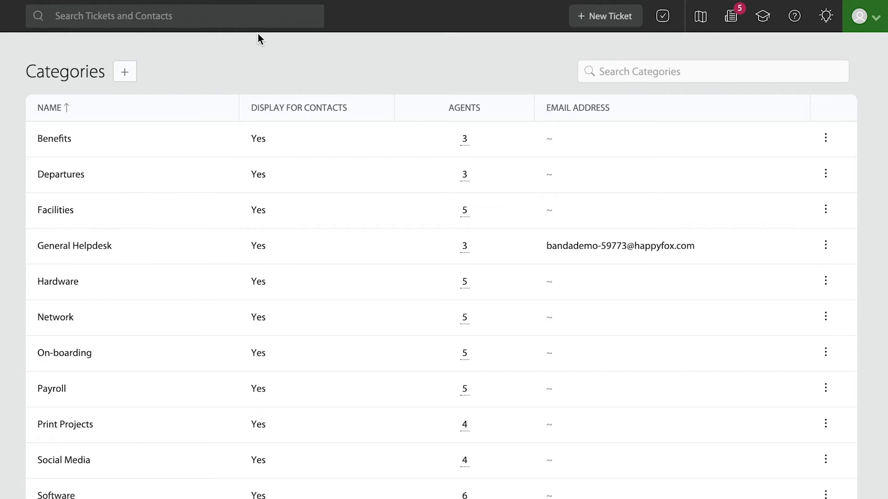
# - Create a new category named Accounting with prefix ACC1, hidden from contacts' new ticket form
pyautogui.click(125, 72)
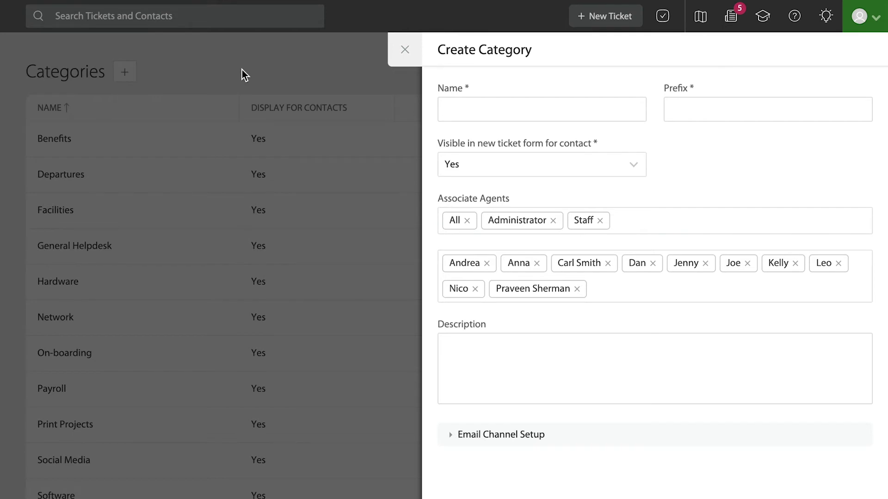
pyautogui.click(452, 105)
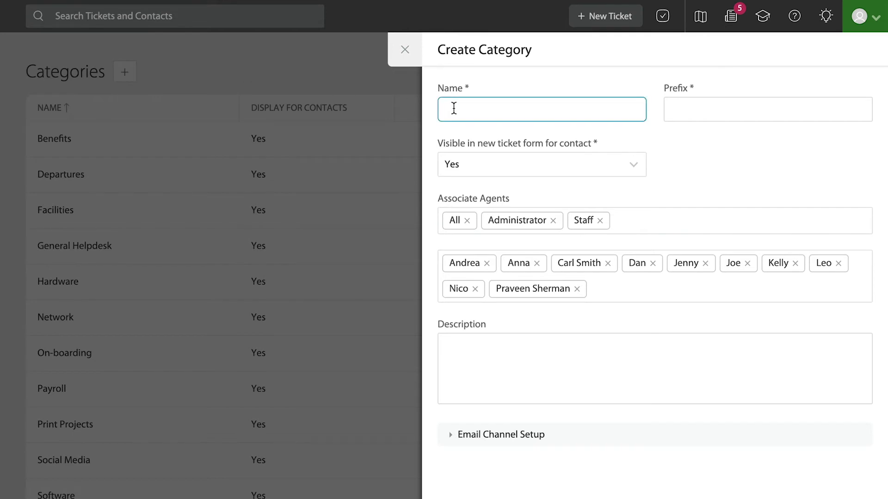
pyautogui.write('Accounting')
pyautogui.click(696, 109)
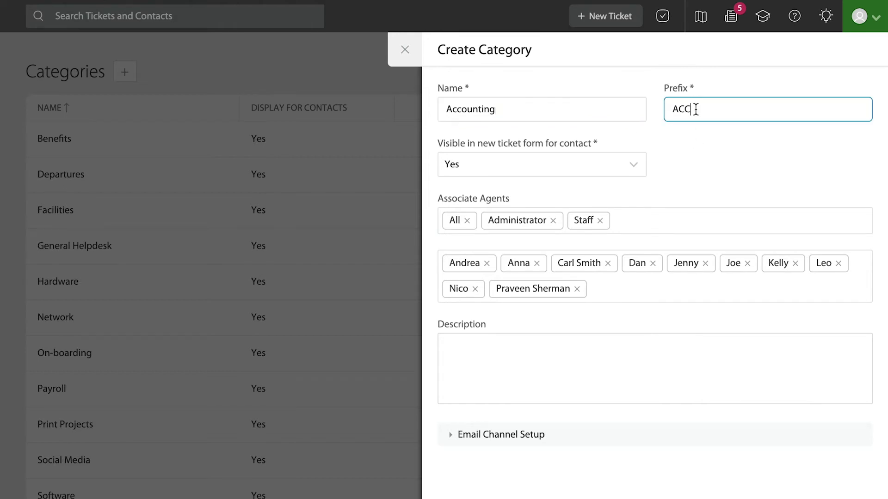
pyautogui.write('1')
pyautogui.click(588, 172)
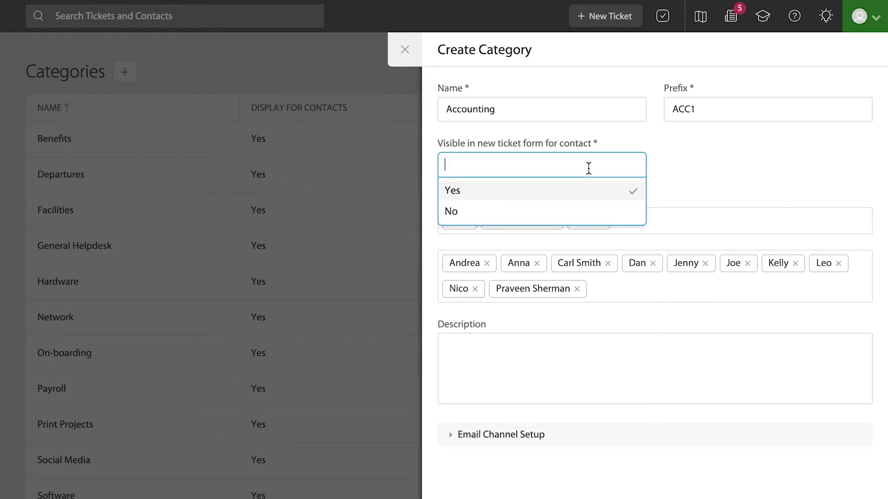
pyautogui.click(523, 215)
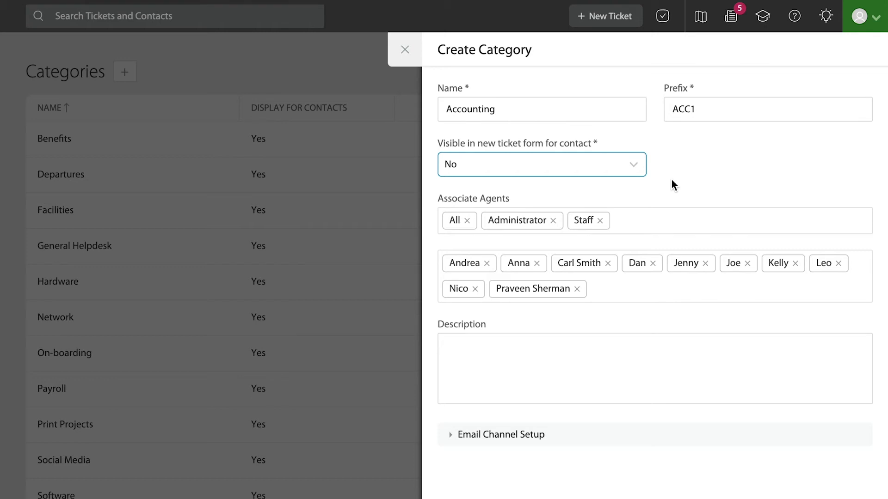
# - Remove three agents from Accounting's associated agents, leaving seven plus Administrator
pyautogui.click(652, 263)
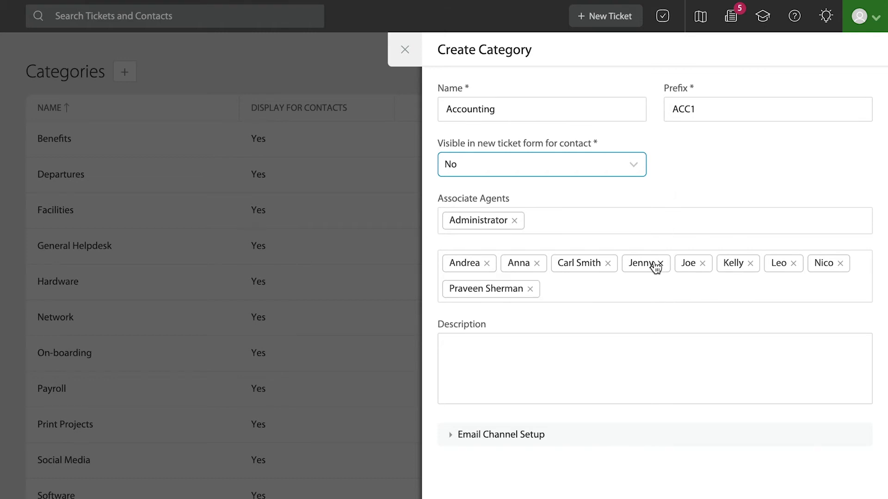
pyautogui.click(700, 263)
pyautogui.click(660, 263)
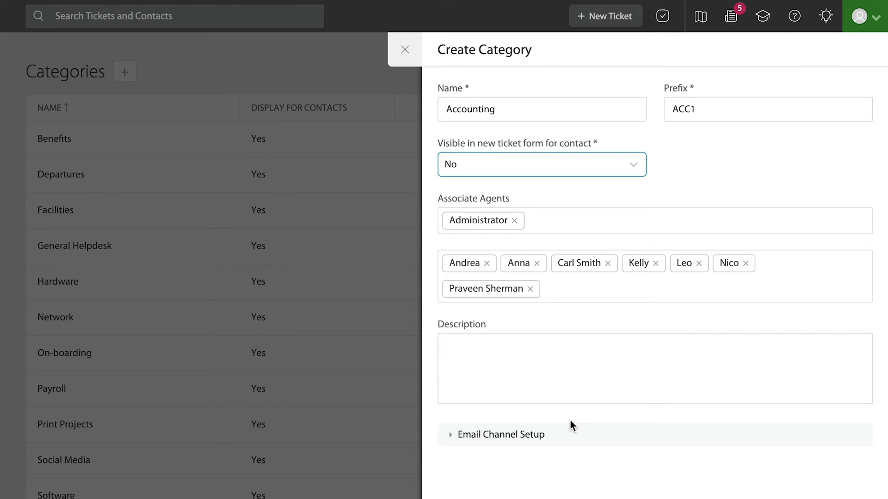
# - Set Accounting's outgoing email channel to the bandademo helpdesk address and save the category
pyautogui.click(453, 439)
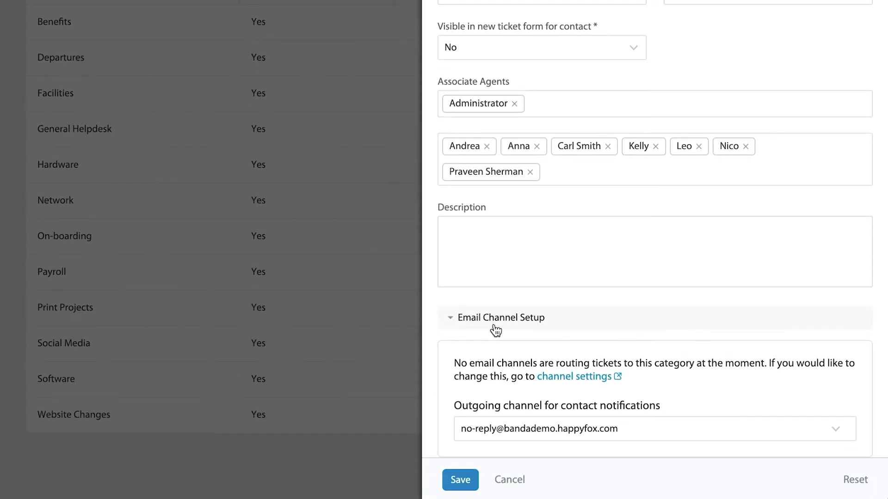
pyautogui.scroll(-1, 496, 331)
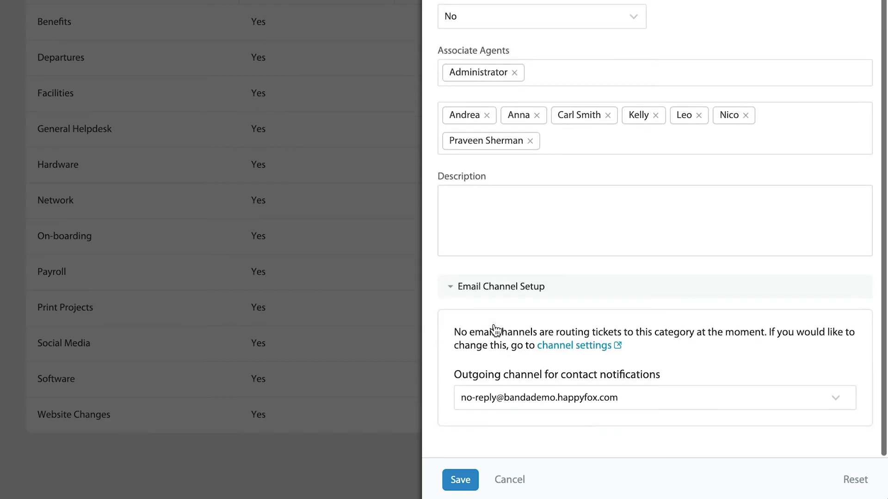
pyautogui.click(589, 397)
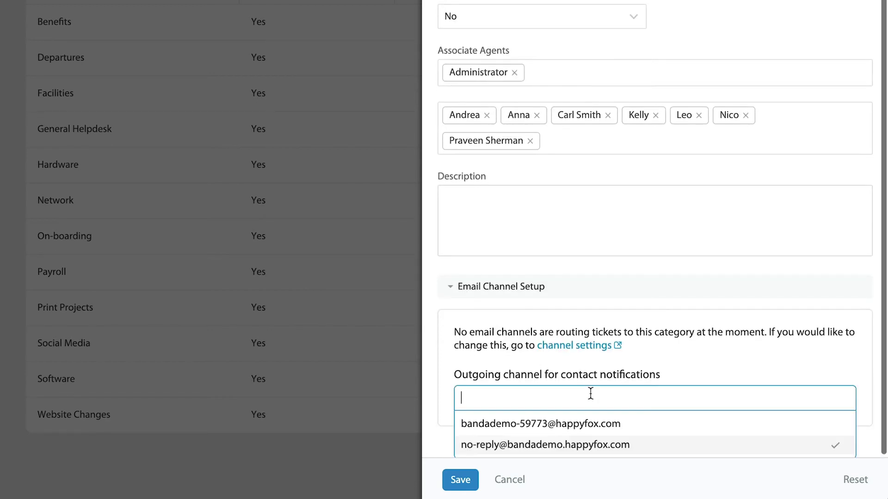
pyautogui.click(533, 424)
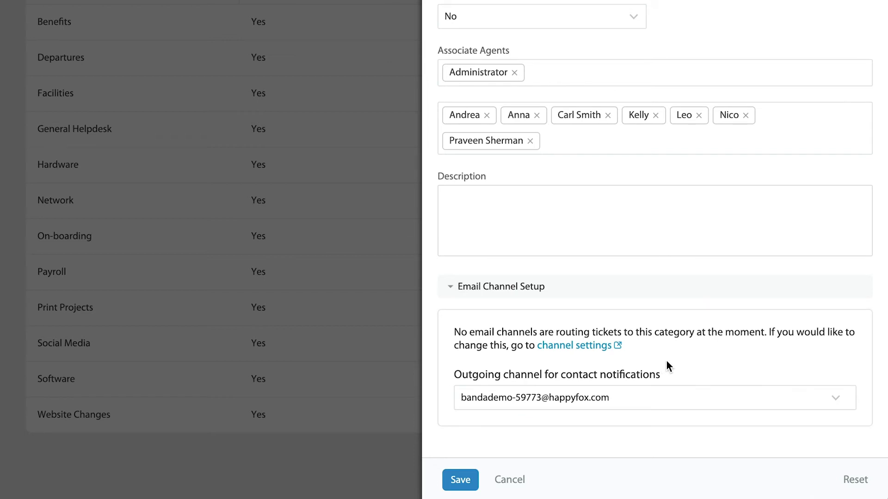
pyautogui.click(463, 481)
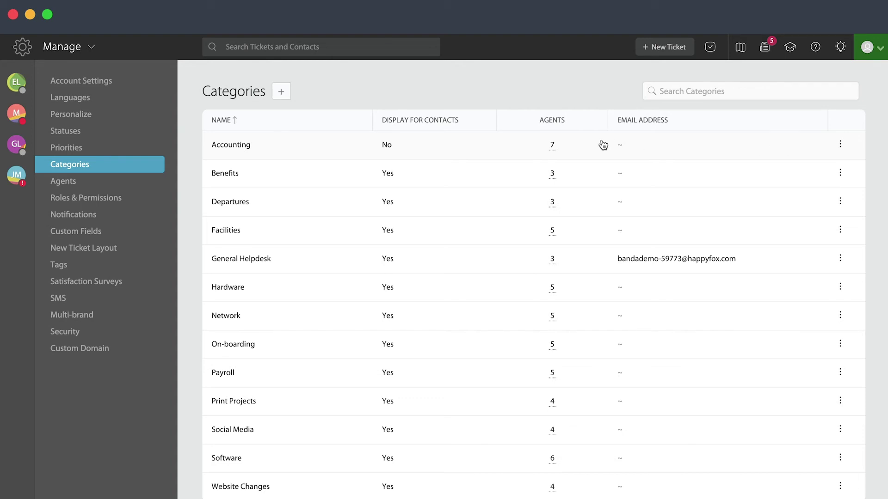
pyautogui.moveTo(554, 146)
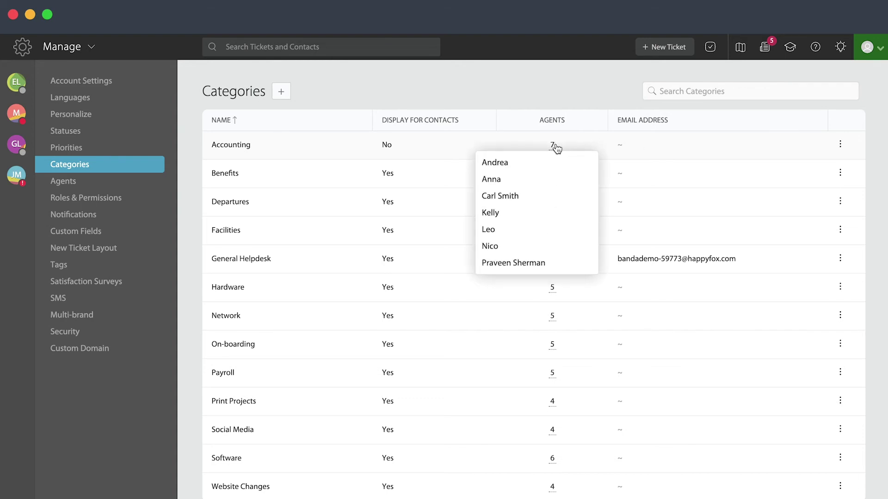
pyautogui.moveTo(553, 177)
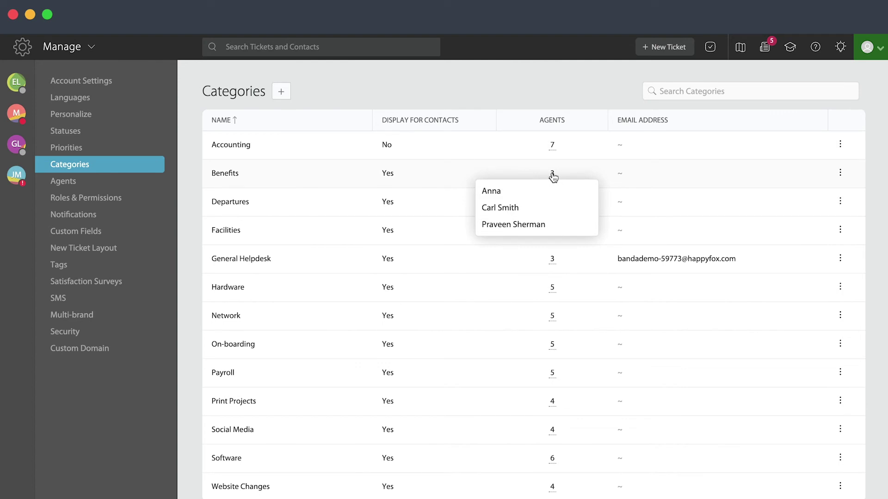
pyautogui.moveTo(552, 203)
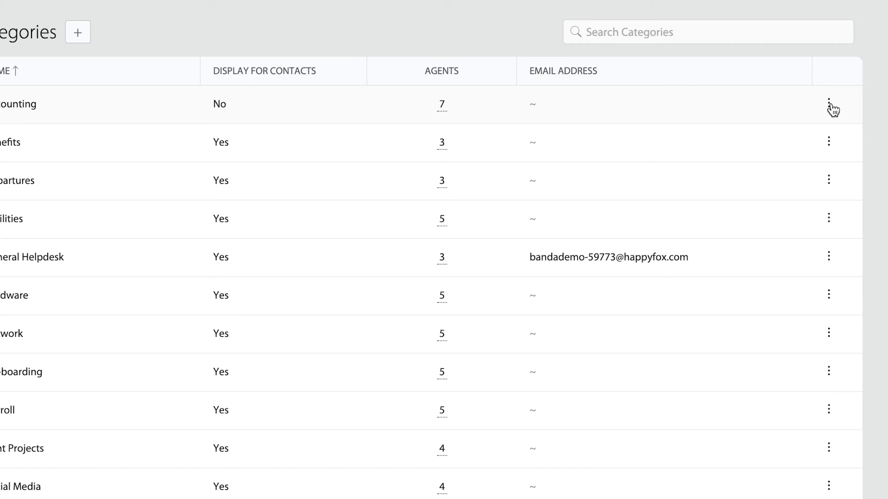
# - Open Accounting's Category Signature settings and expand its Ticket Reply Settings
pyautogui.click(829, 105)
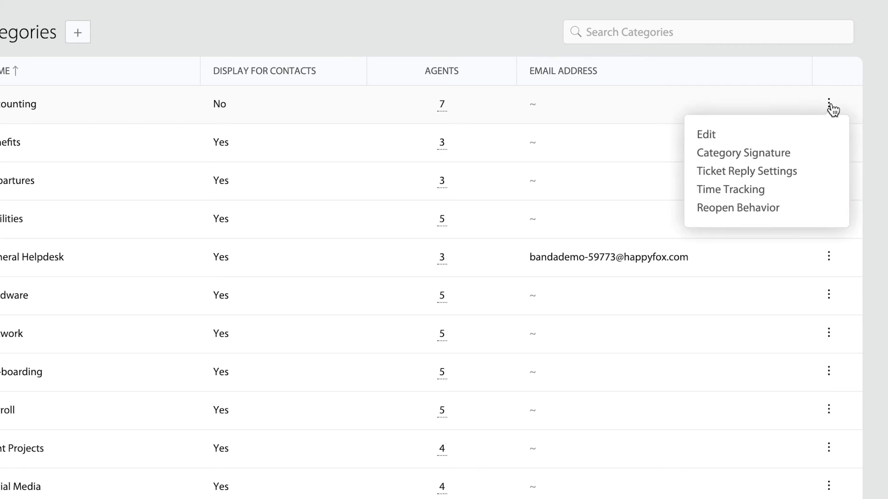
pyautogui.click(753, 155)
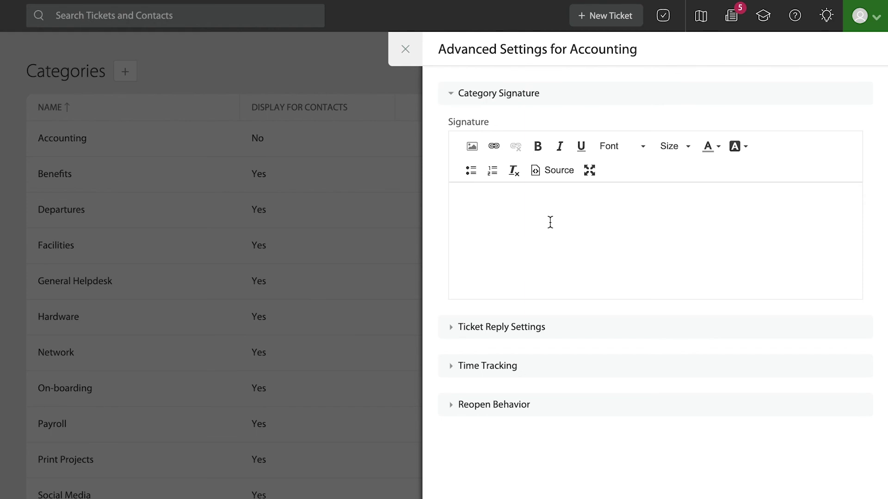
pyautogui.click(454, 329)
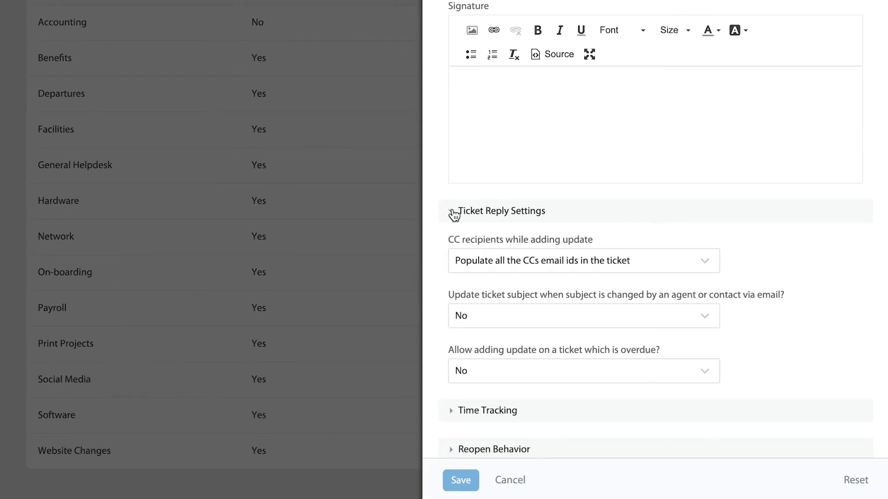
# - Expand Time Tracking, showing time spent not mandatory and autofill time spent set to Yes
pyautogui.scroll(-1, 790, 256)
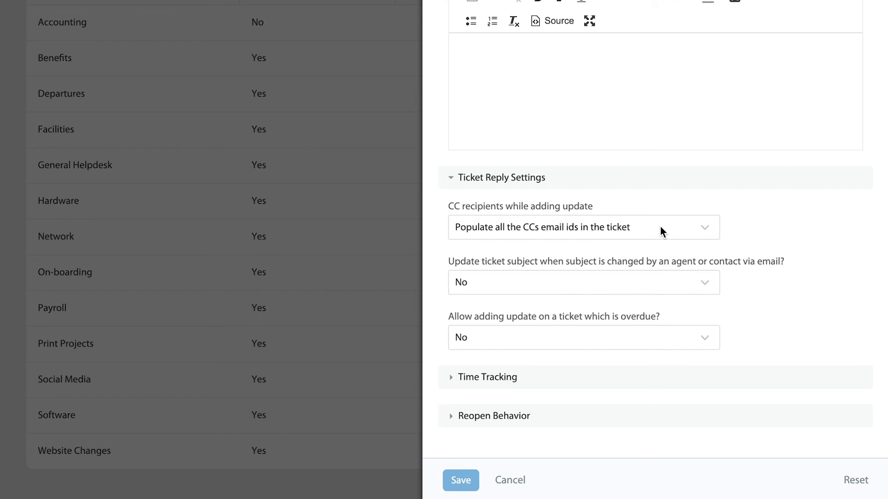
pyautogui.scroll(-1, 776, 300)
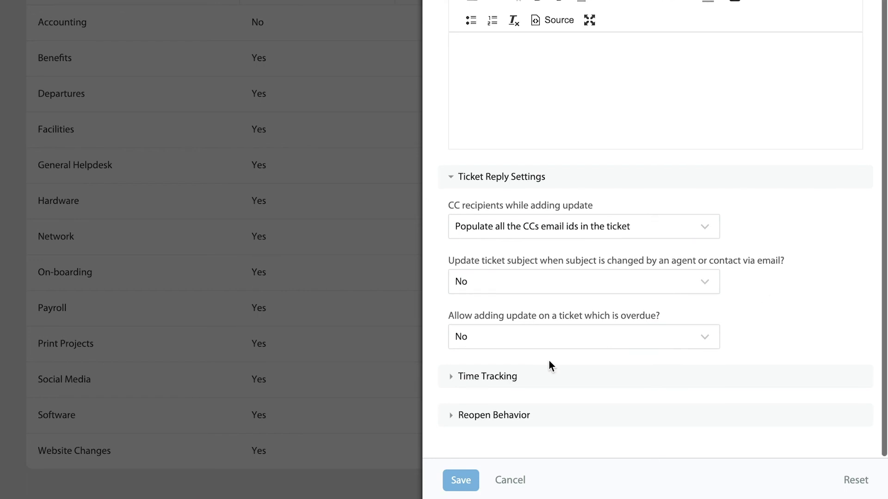
pyautogui.click(454, 377)
pyautogui.scroll(-3, 763, 353)
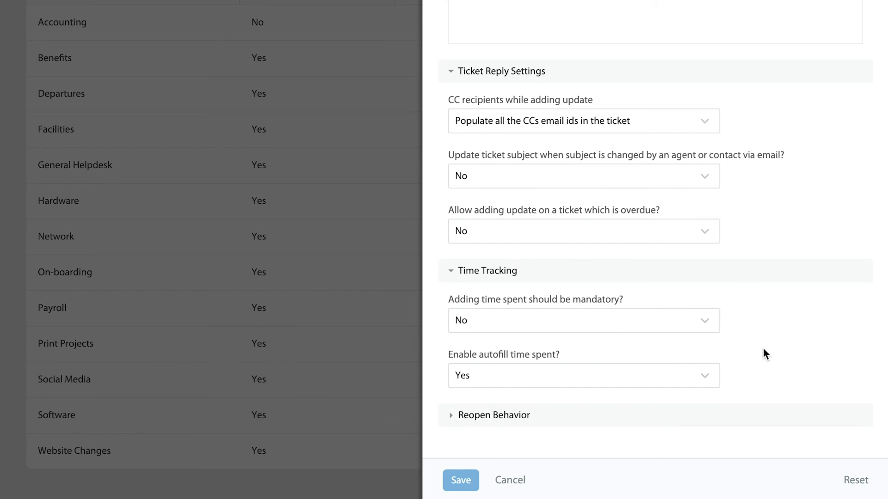
pyautogui.moveTo(559, 354); pyautogui.dragTo(488, 352)
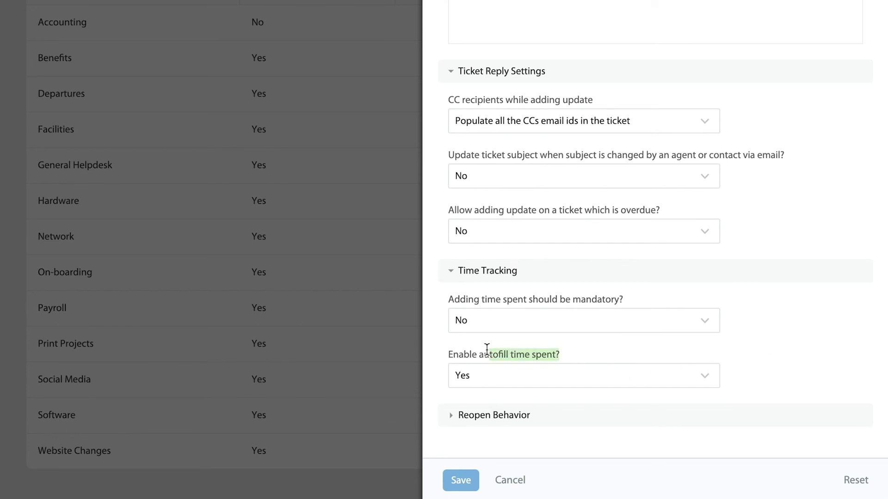
pyautogui.keyDown('shift'); pyautogui.click(447, 354); pyautogui.keyUp('shift')
pyautogui.click(593, 352)
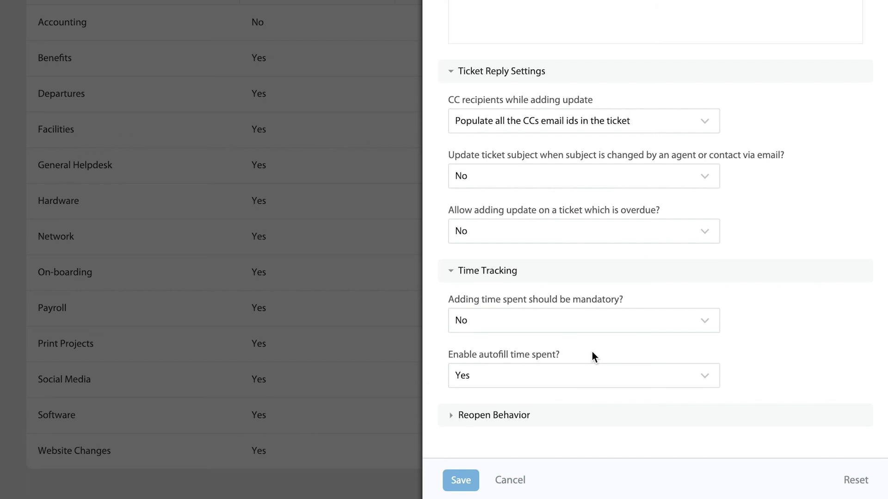
# - Keep Reopen Ticket as Accounting's reopen behavior and close the advanced settings panel
pyautogui.click(452, 416)
pyautogui.scroll(-1, 736, 373)
pyautogui.scroll(-4, 736, 373)
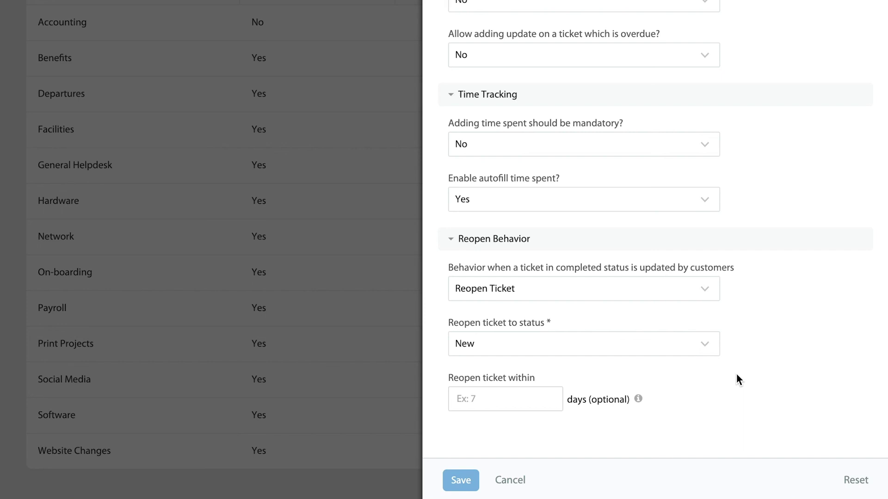
pyautogui.click(693, 293)
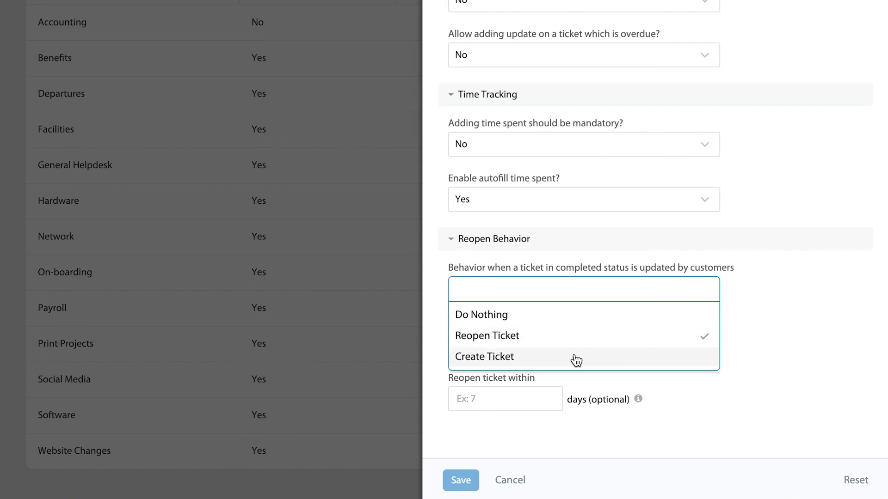
pyautogui.click(772, 315)
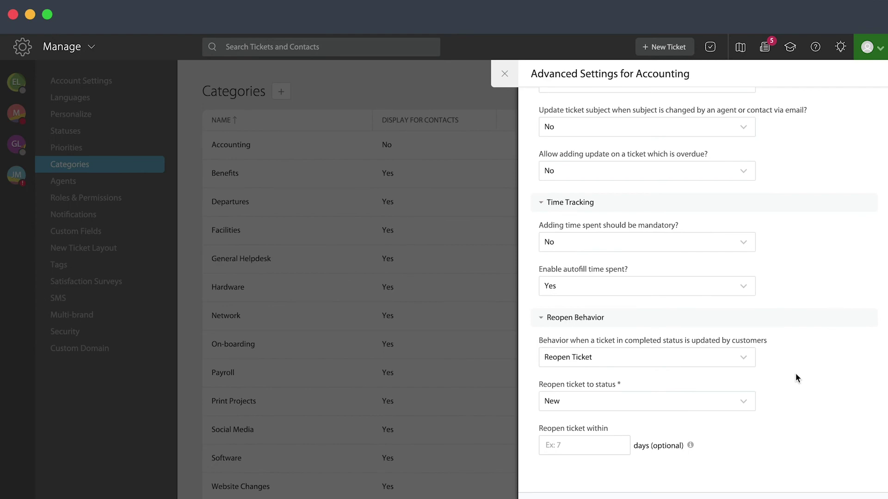
pyautogui.click(504, 73)
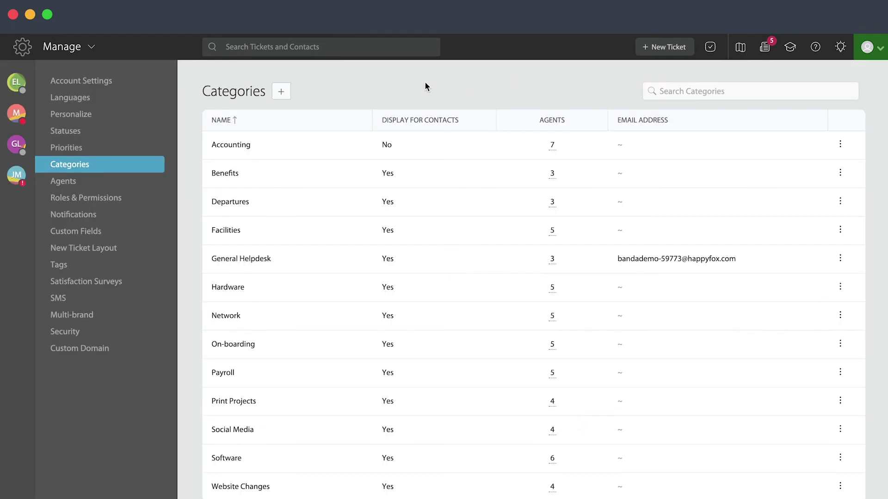